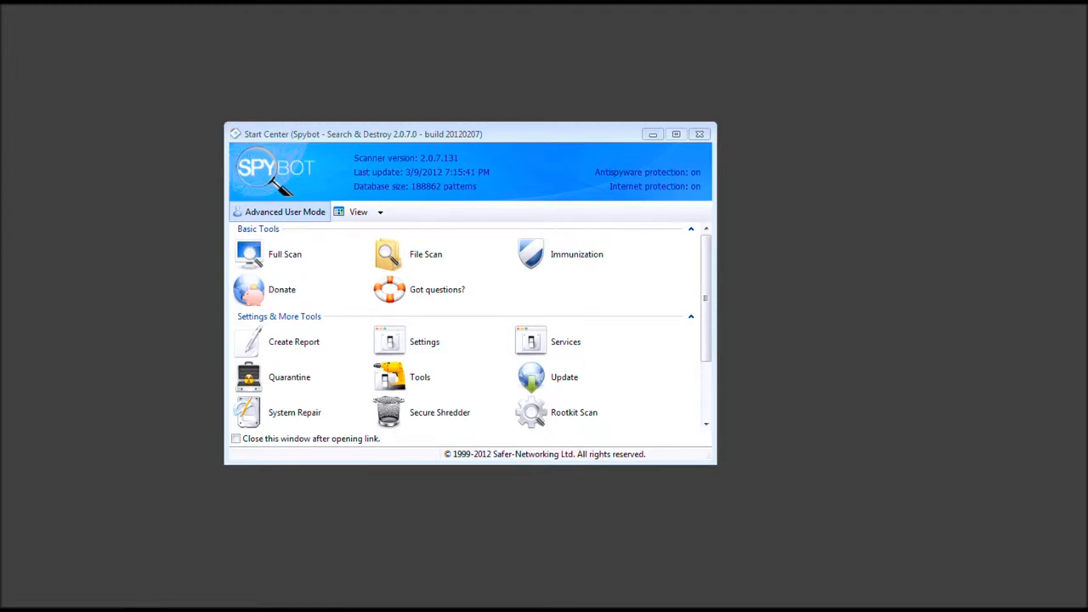
Step: Toggle the Start Center between basic and advanced tools, then enlarge the Phone Scan window and shift it right
click(563, 144)
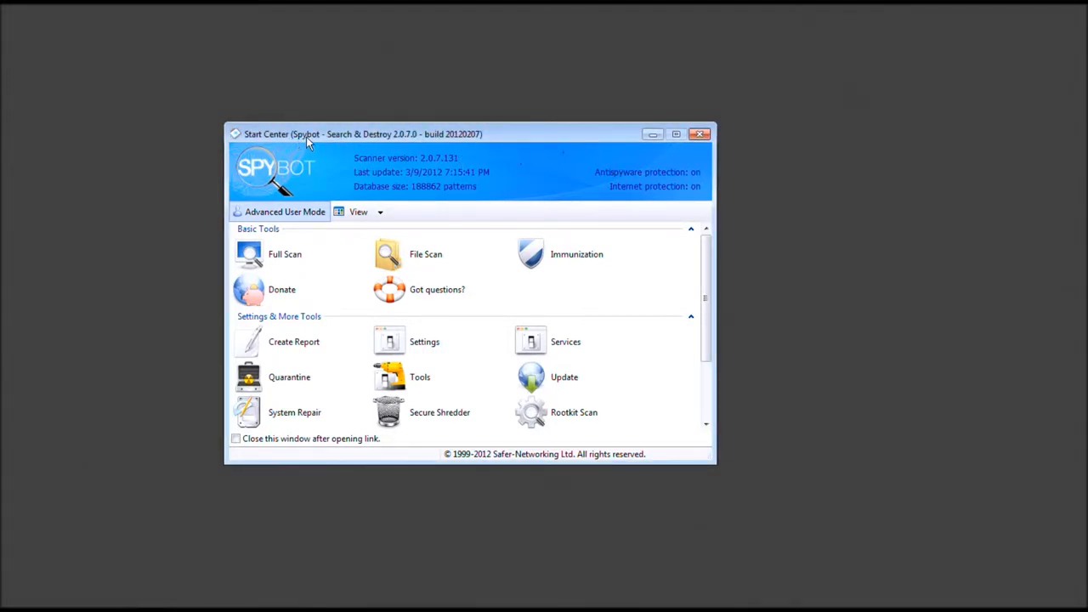
click(289, 212)
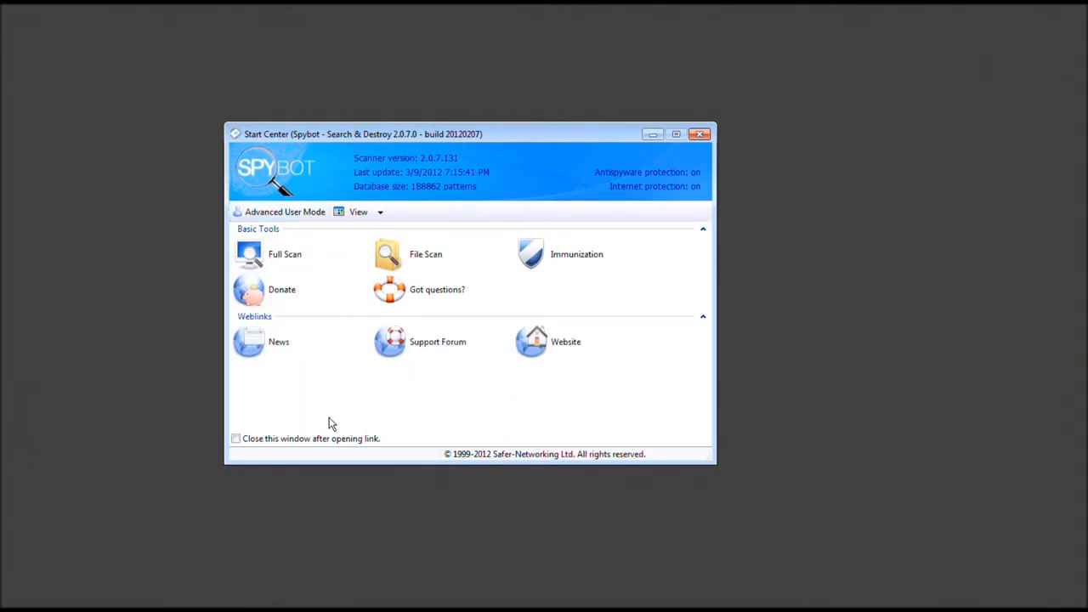
click(290, 217)
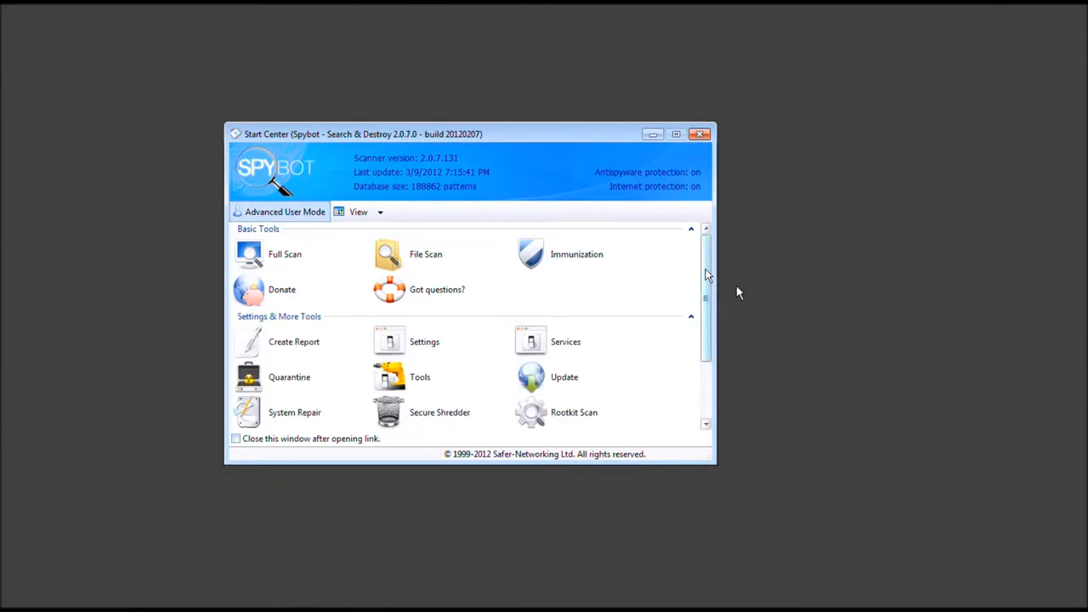
drag(707, 274, 705, 366)
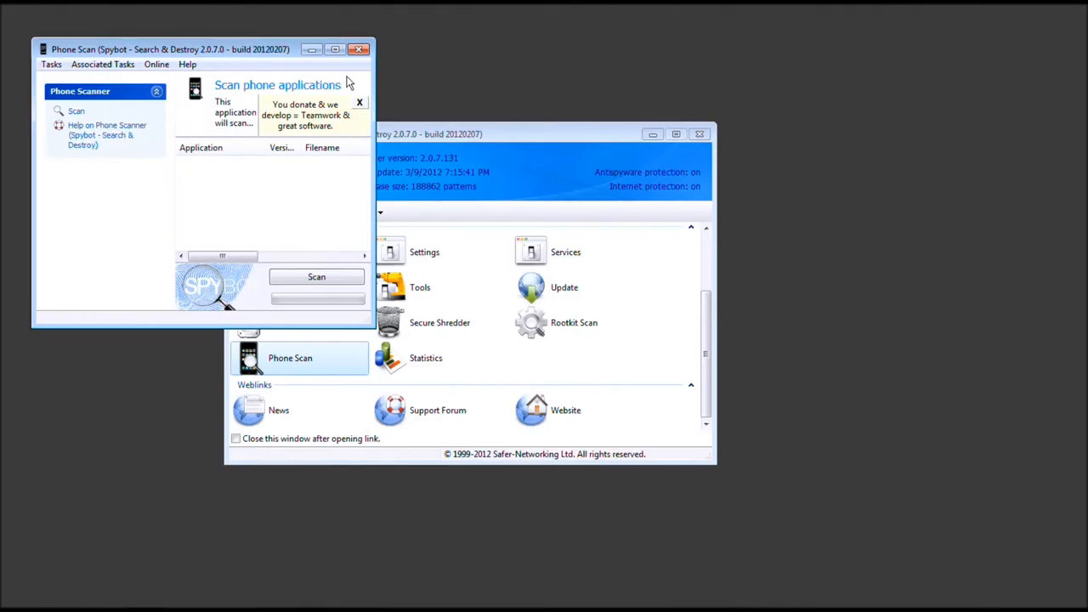
drag(371, 329, 845, 540)
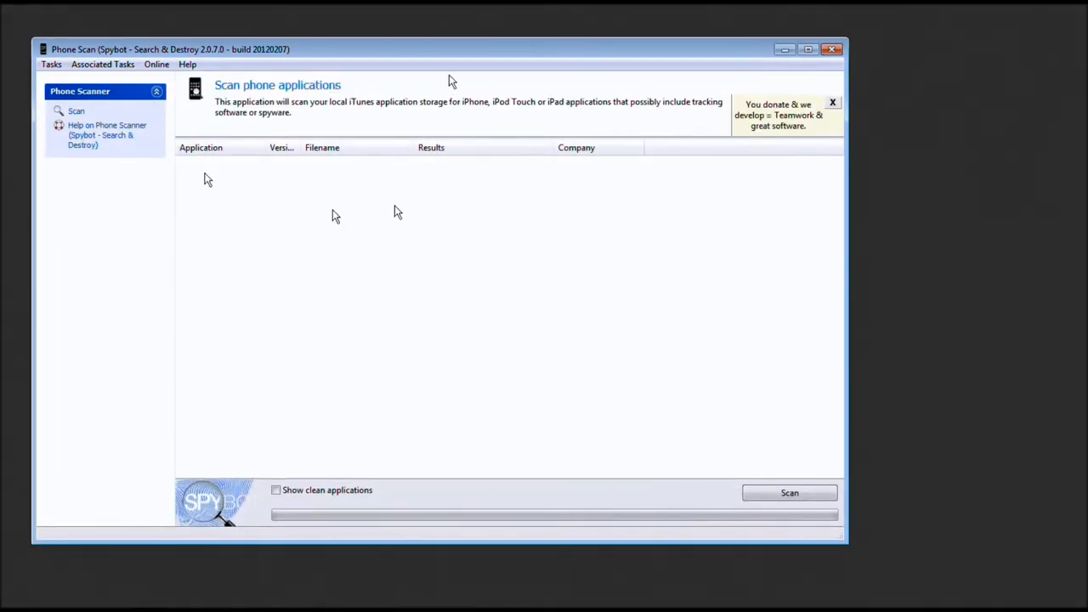
drag(467, 56, 505, 55)
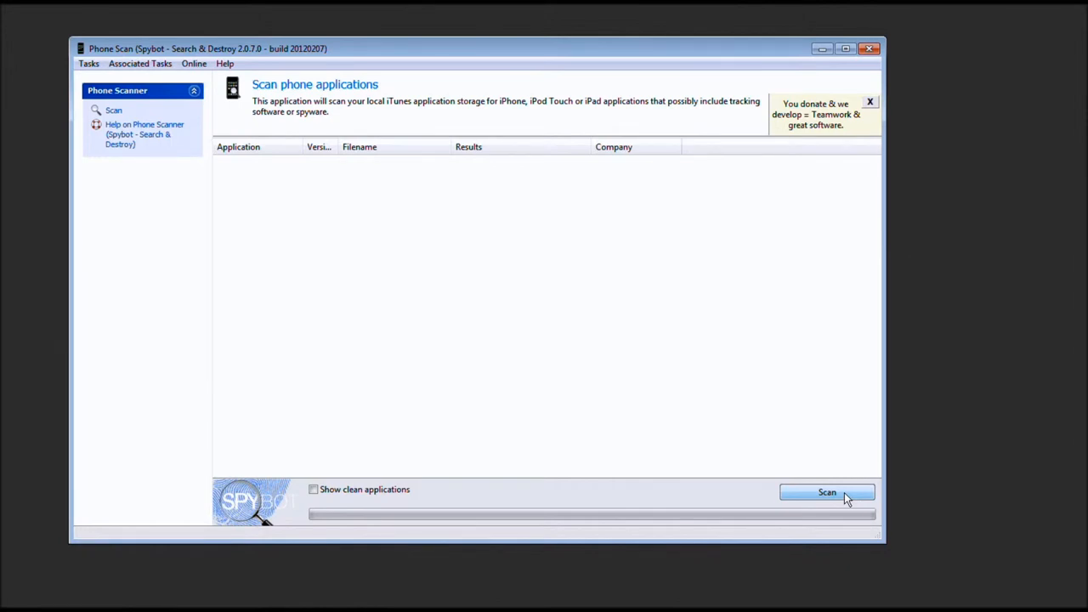
Step: Run the scan of local iTunes apps, flagging all 21 for tracking software with their companies
click(846, 497)
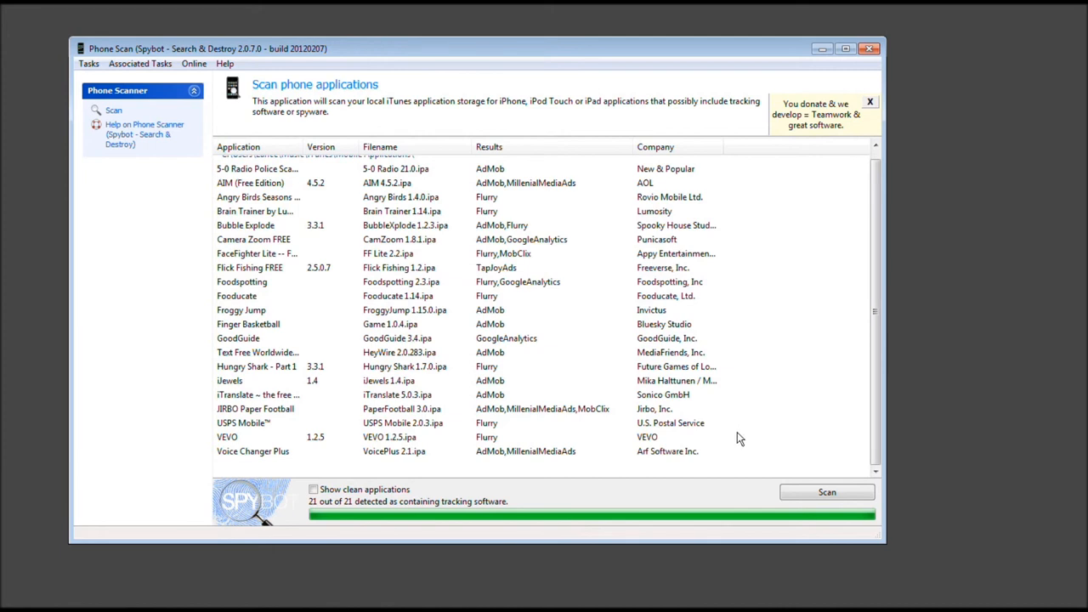
mouse_move(875, 374)
mouse_down()
mouse_move(886, 347)
mouse_move(881, 404)
mouse_up()
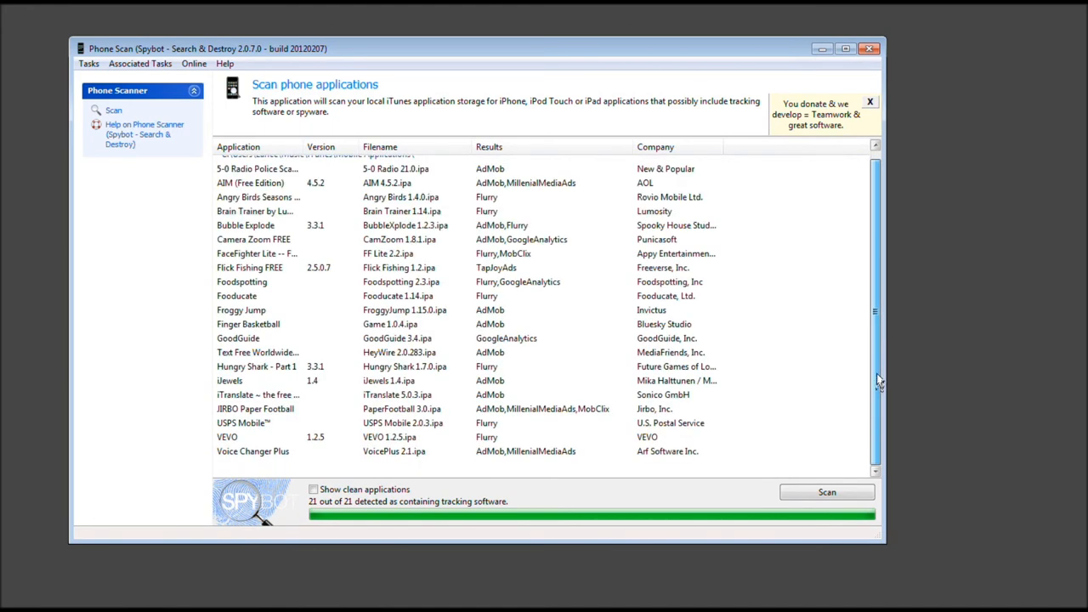
mouse_move(880, 404)
mouse_down()
mouse_move(880, 348)
mouse_move(875, 384)
mouse_up()
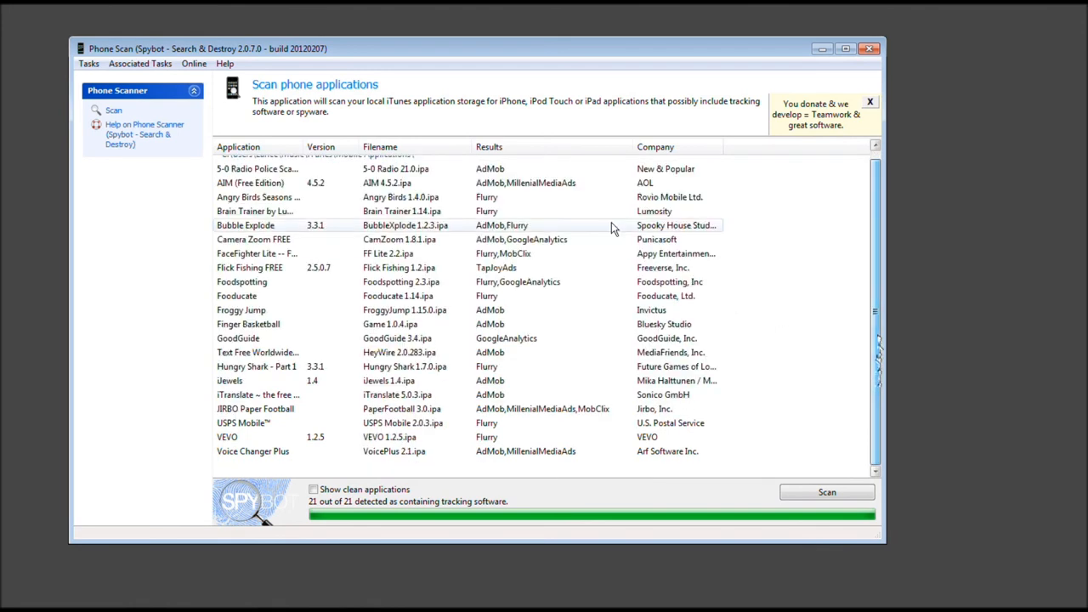